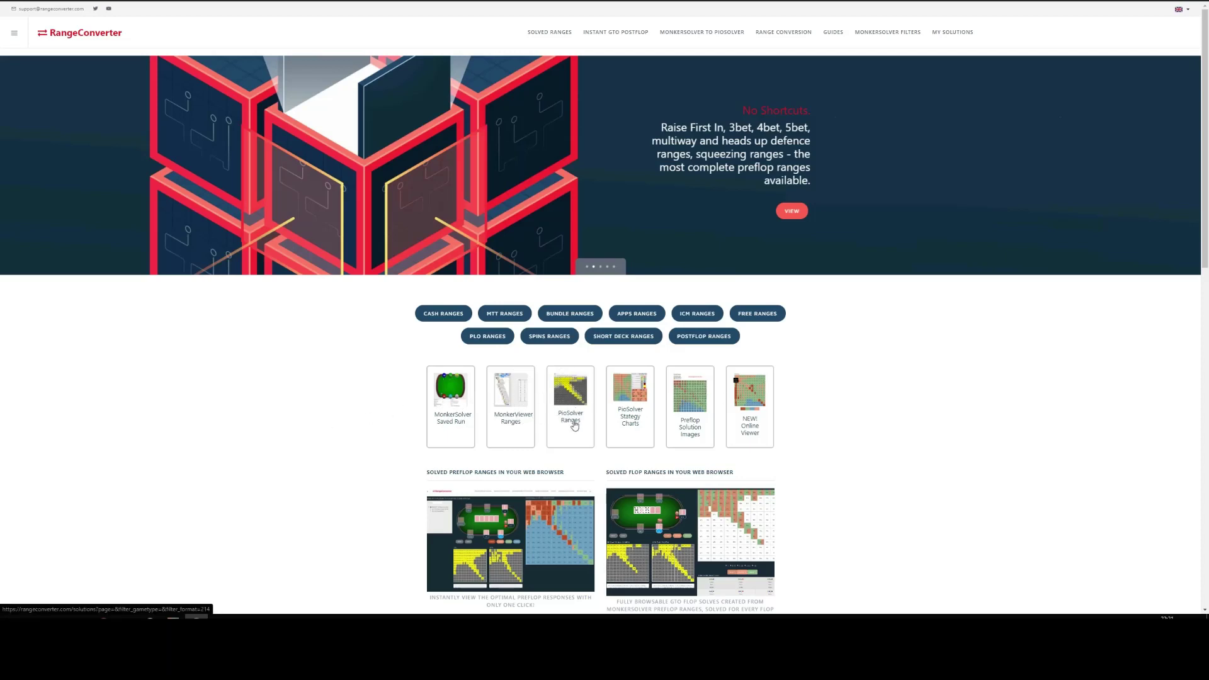
# Browse PioSolver ranges, filter to CASH, and open the 6-max 100bb 500z PioSolver Ranges product
pyautogui.click(577, 401)
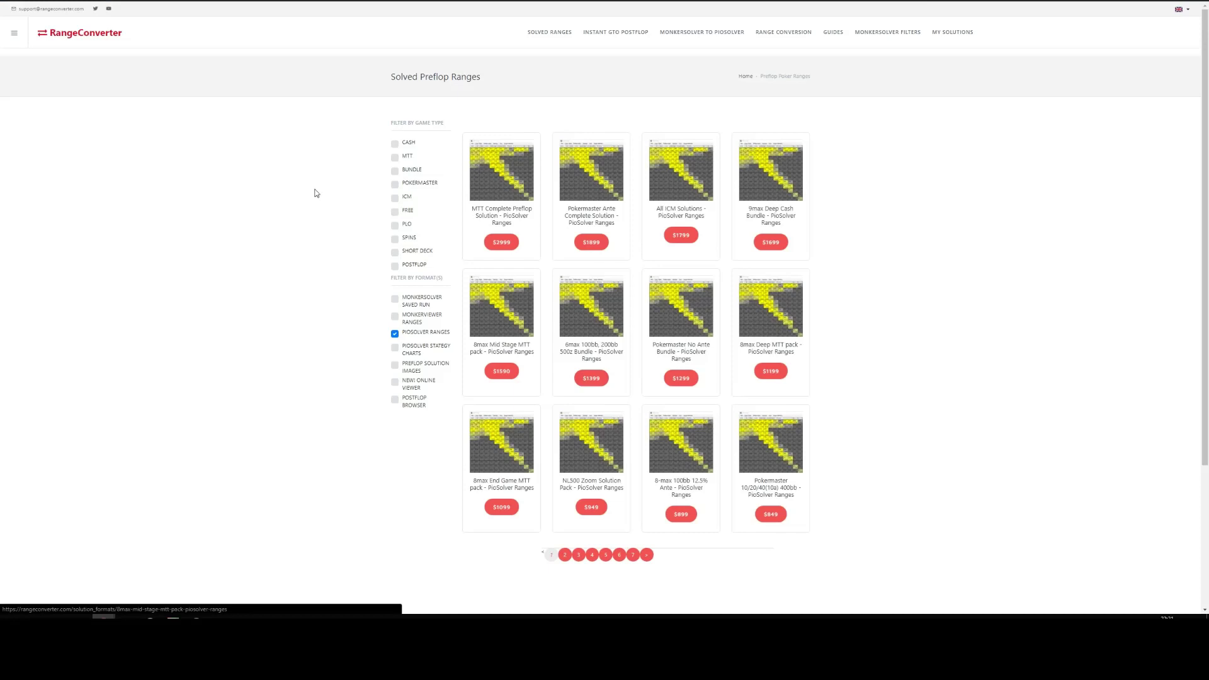
pyautogui.click(395, 144)
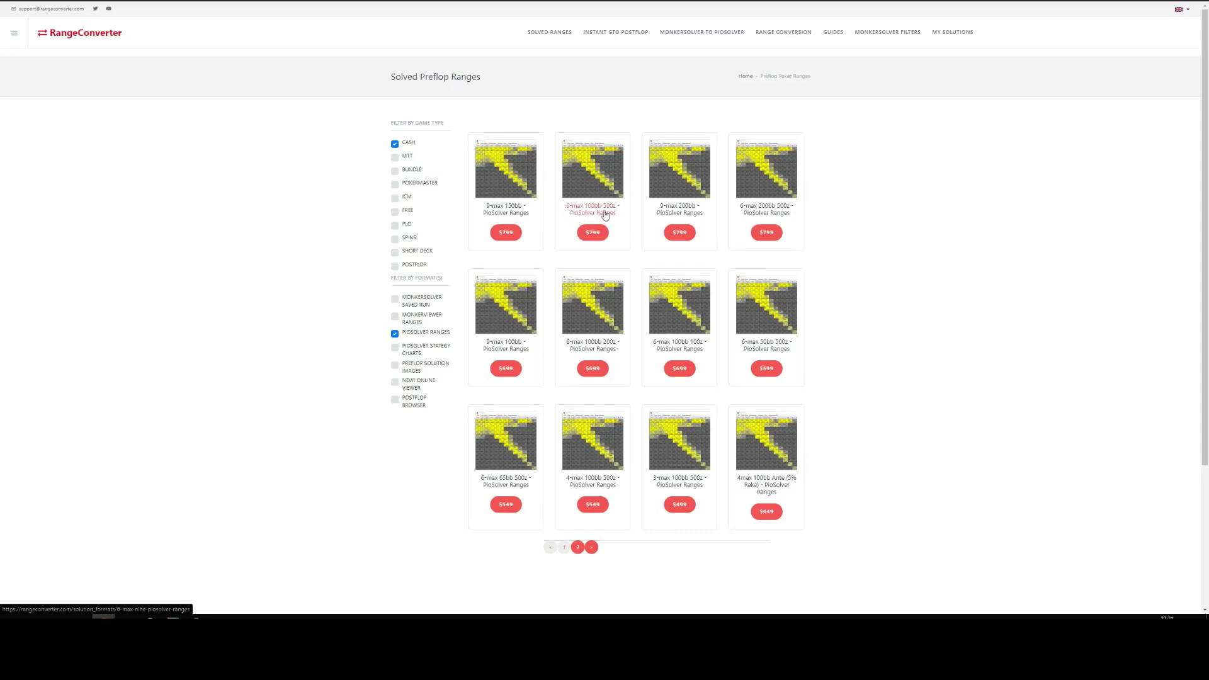
pyautogui.click(605, 215)
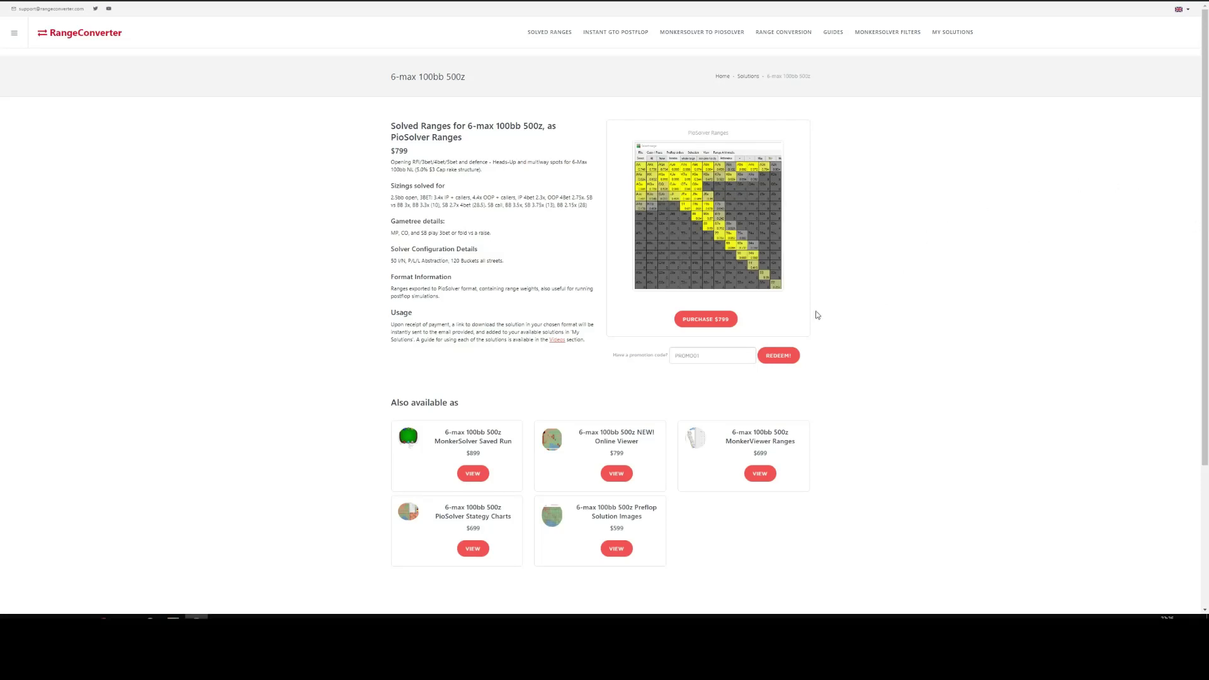
pyautogui.click(704, 321)
pyautogui.click(683, 355)
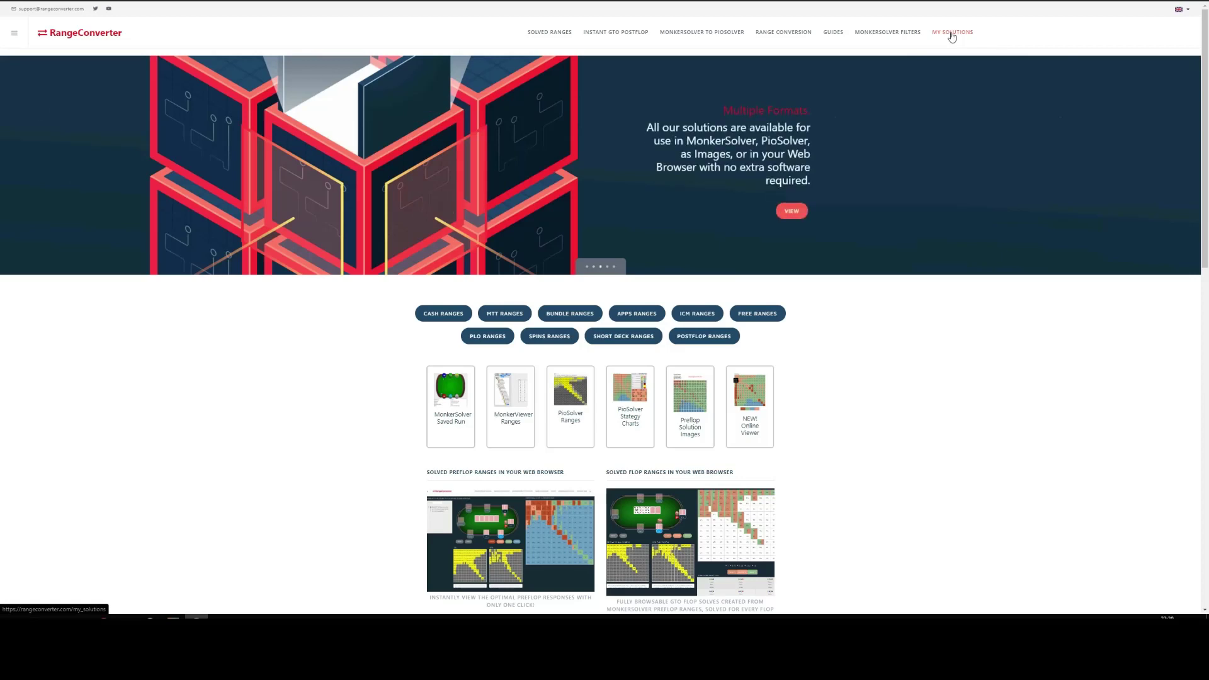
# Go to MY SOLUTIONS and scroll down to the 6-max 100bb 500z purchased entry
pyautogui.click(952, 32)
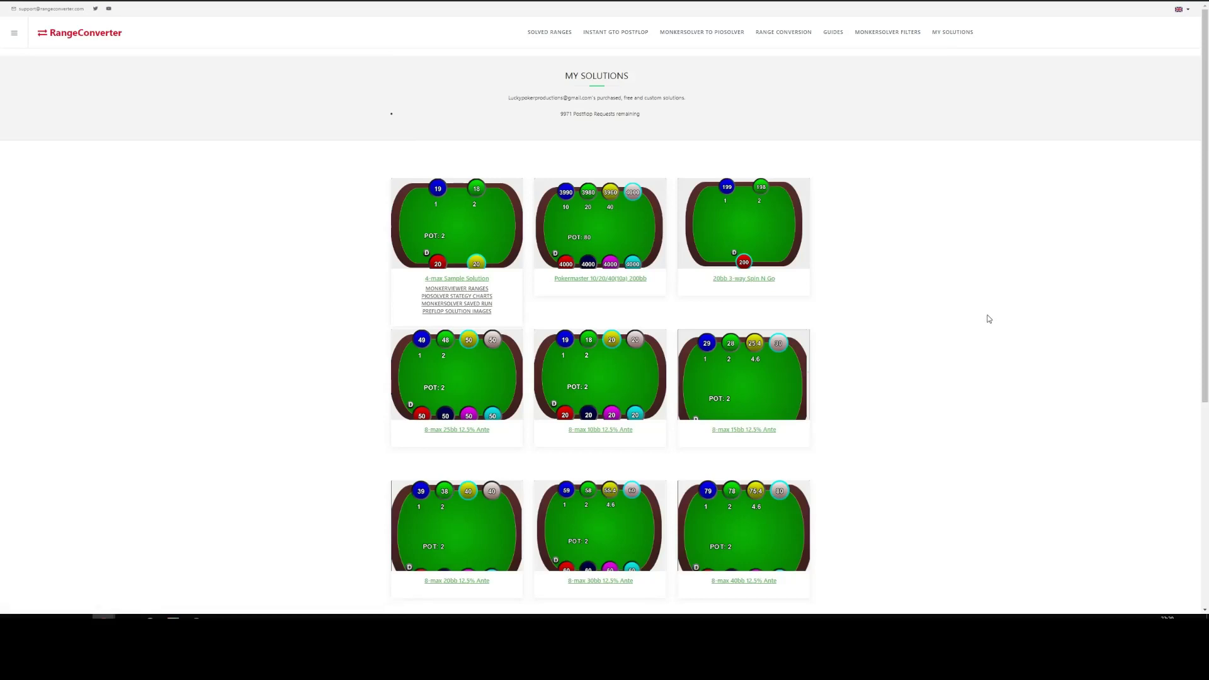
pyautogui.scroll(-5, 987, 326)
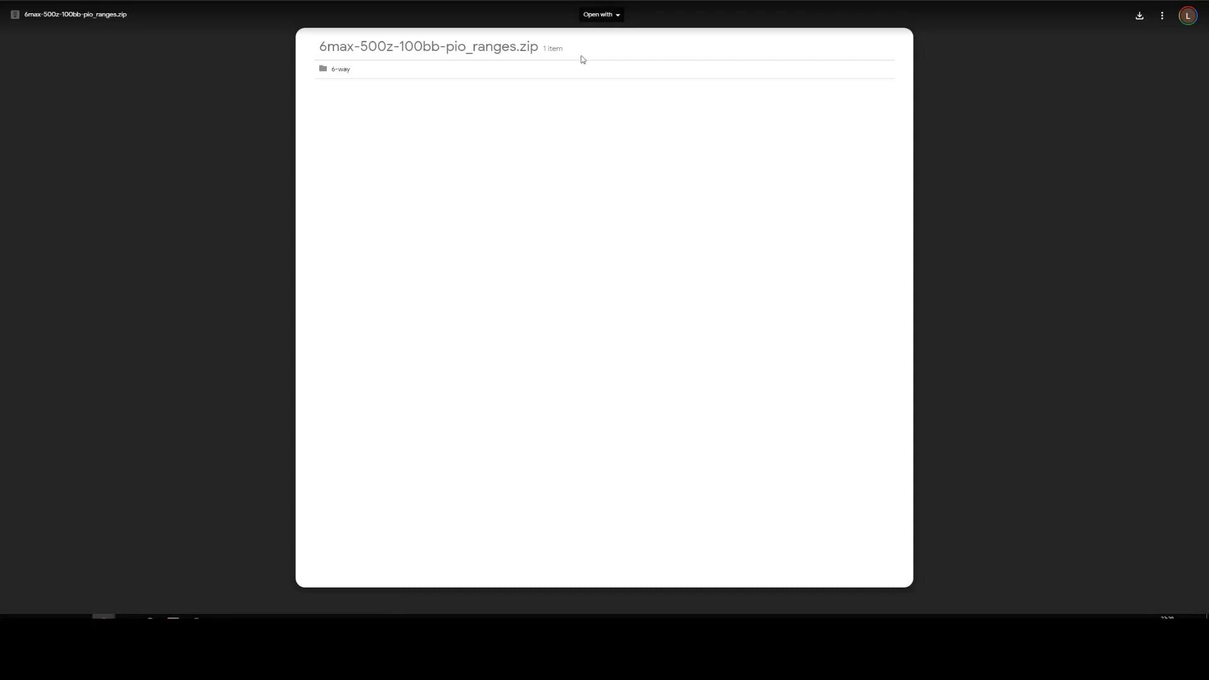
# Download 6max-500z-100bb-pio_ranges.zip from the Google Drive preview
pyautogui.click(1143, 18)
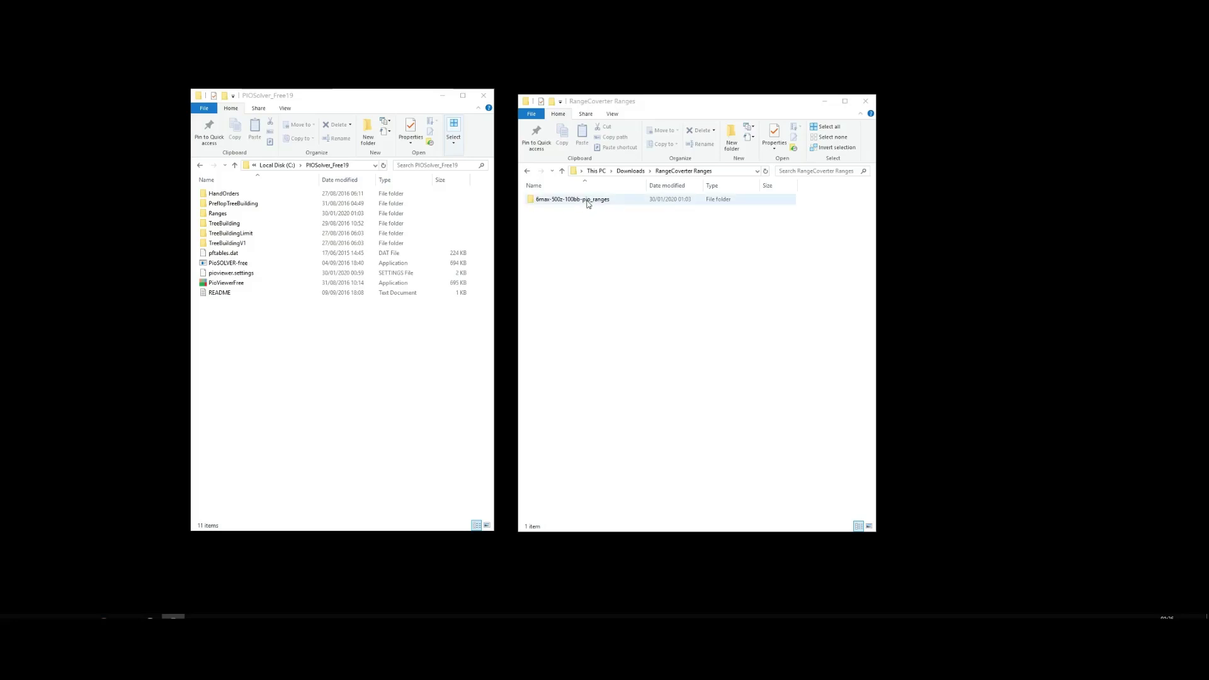
# Drill into 6max-500z-100bb-pio_ranges > 6-way > 100bb > SB to inspect the range files
pyautogui.click(587, 204)
pyautogui.doubleClick(587, 201)
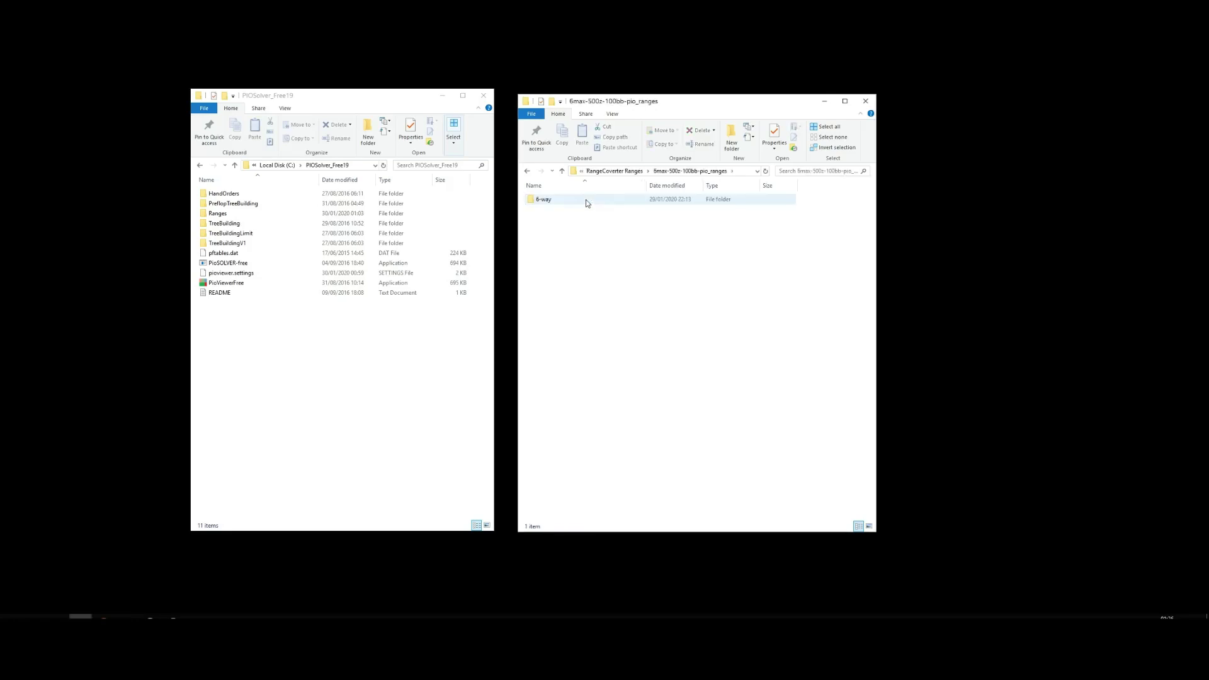
pyautogui.doubleClick(551, 201)
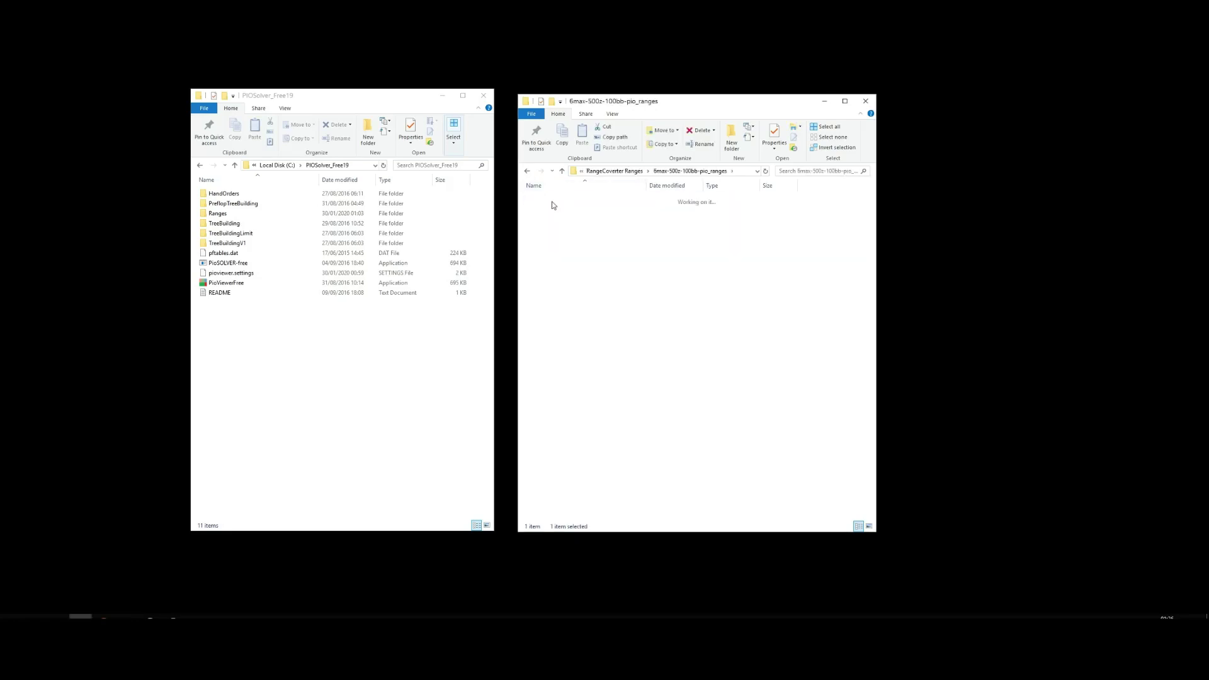
pyautogui.doubleClick(548, 200)
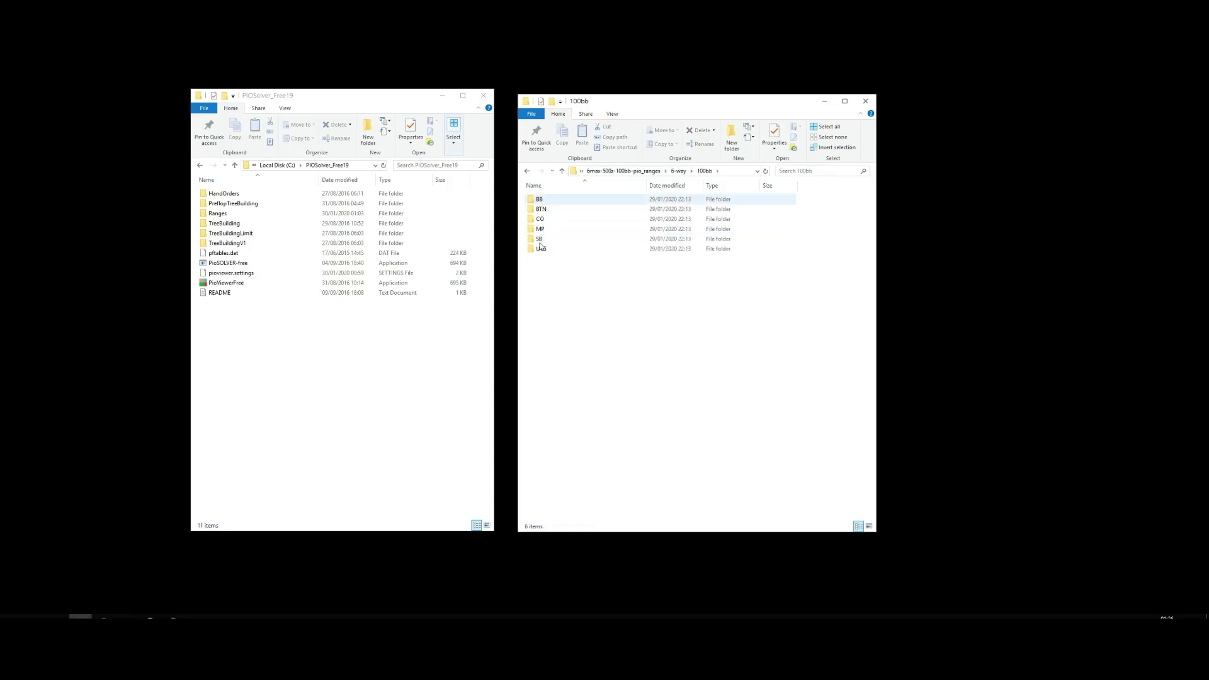
pyautogui.doubleClick(552, 241)
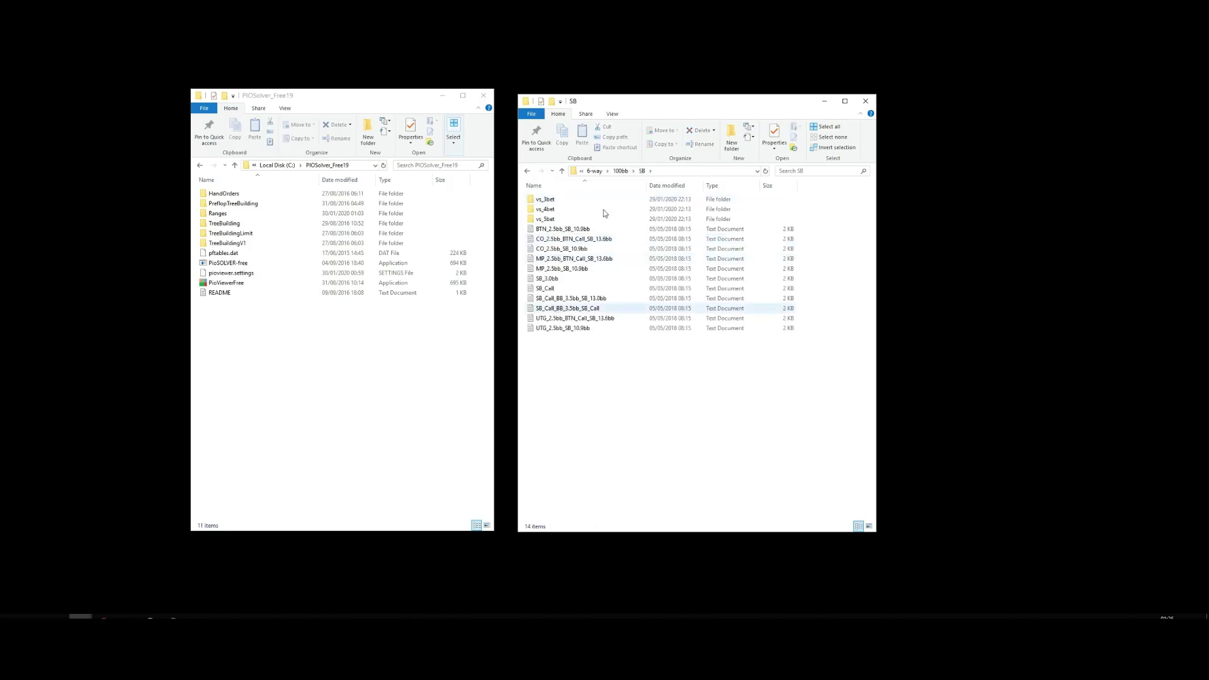
# Return to the 6max-500z-100bb-pio_ranges folder and bring the PIOSolver_Free19 window forward
pyautogui.click(594, 171)
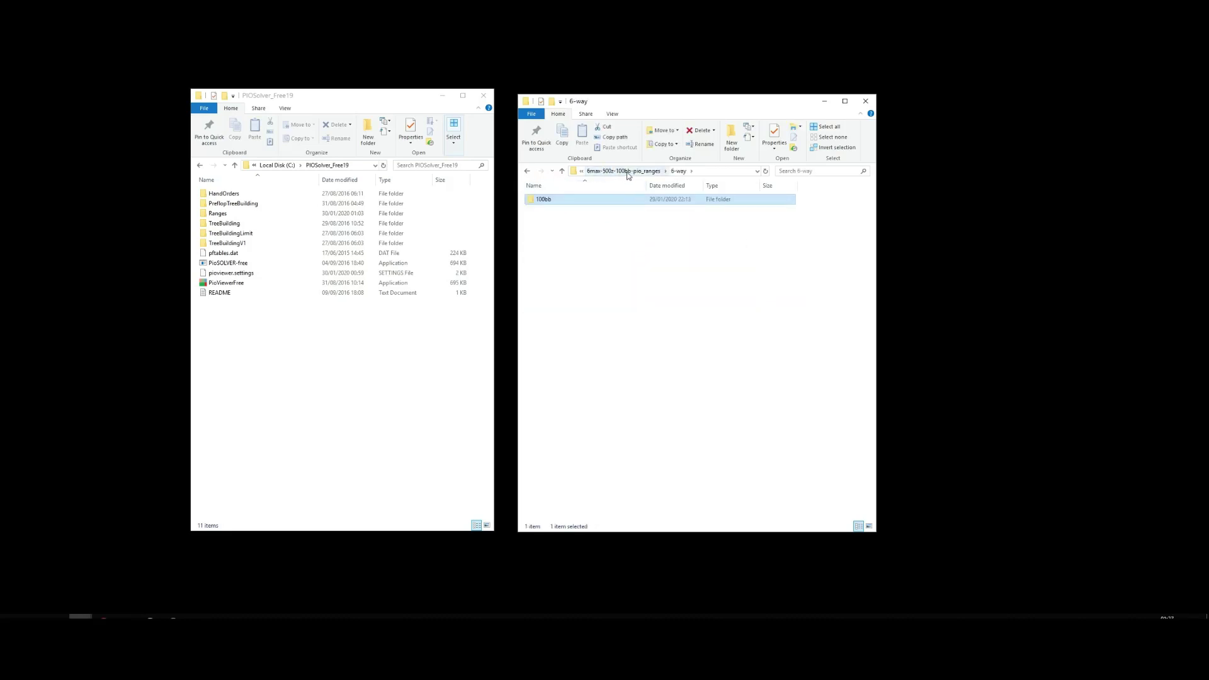
pyautogui.click(627, 173)
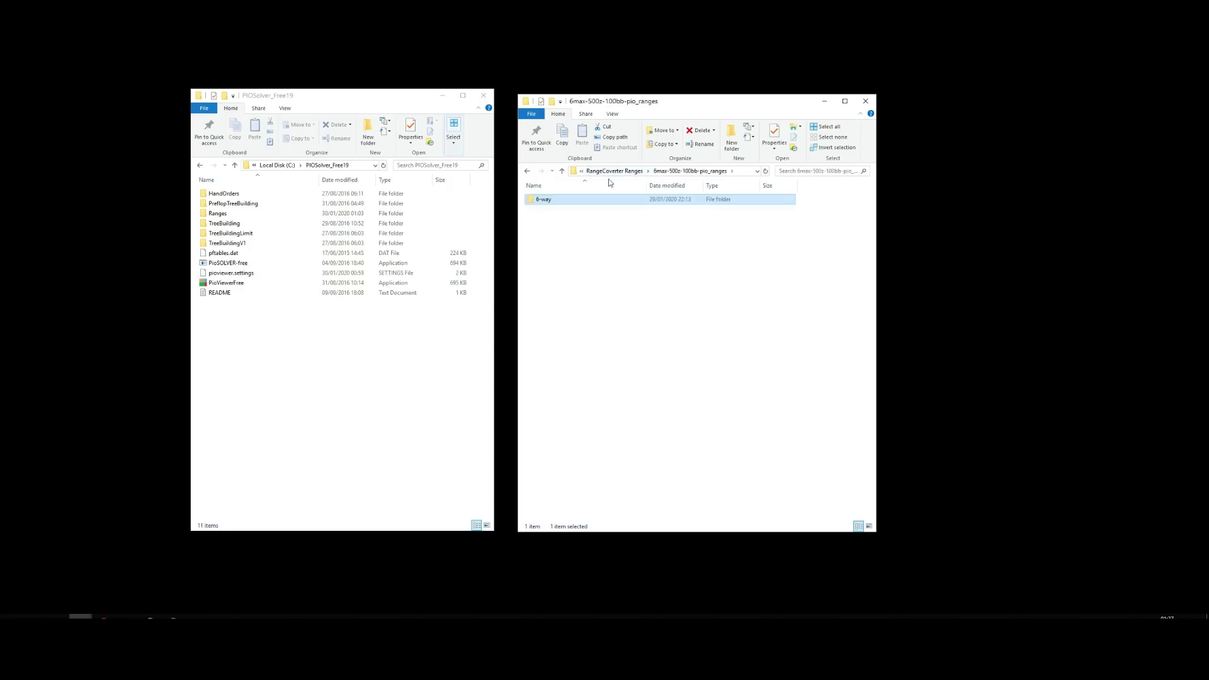
pyautogui.click(327, 98)
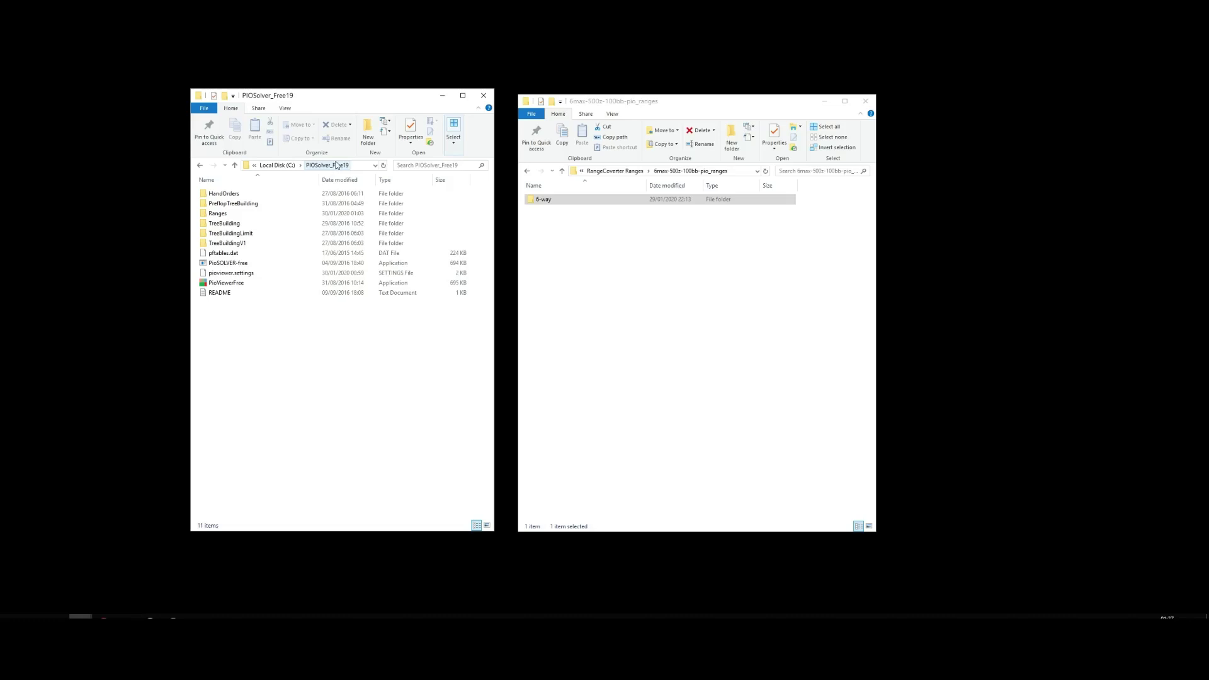
# Move the 6-way folder into PIOSolver_Free19\Ranges alongside Cepheus
pyautogui.click(540, 199)
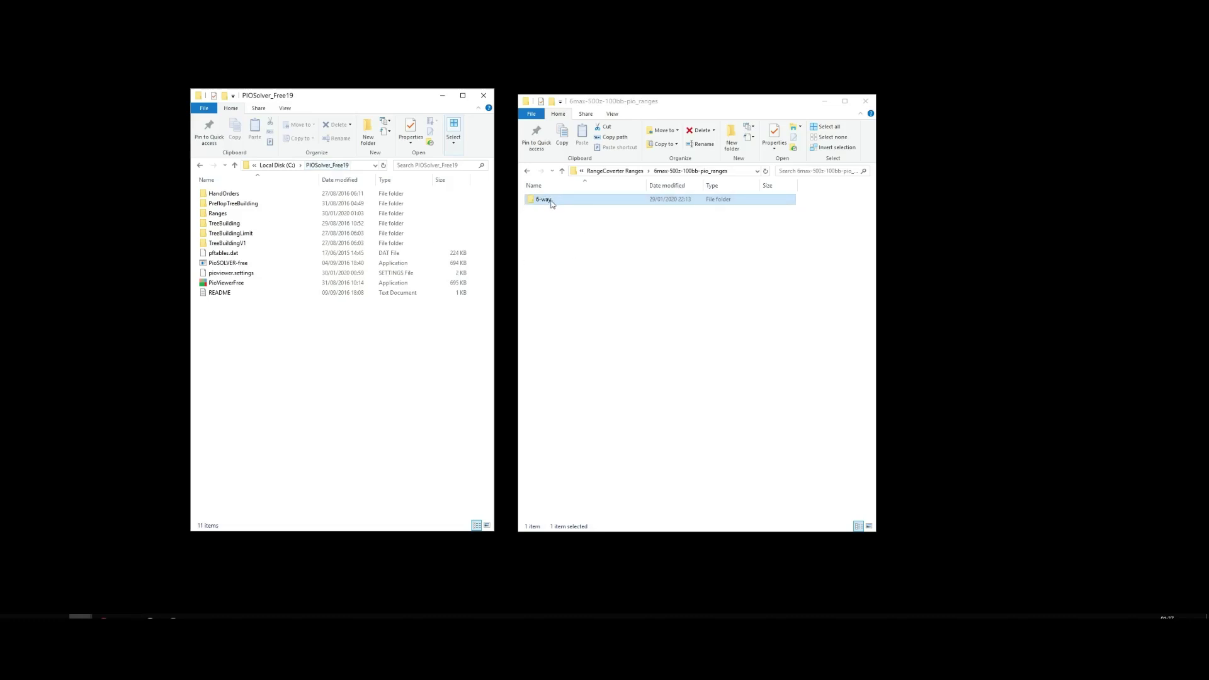
pyautogui.click(310, 243)
pyautogui.doubleClick(220, 214)
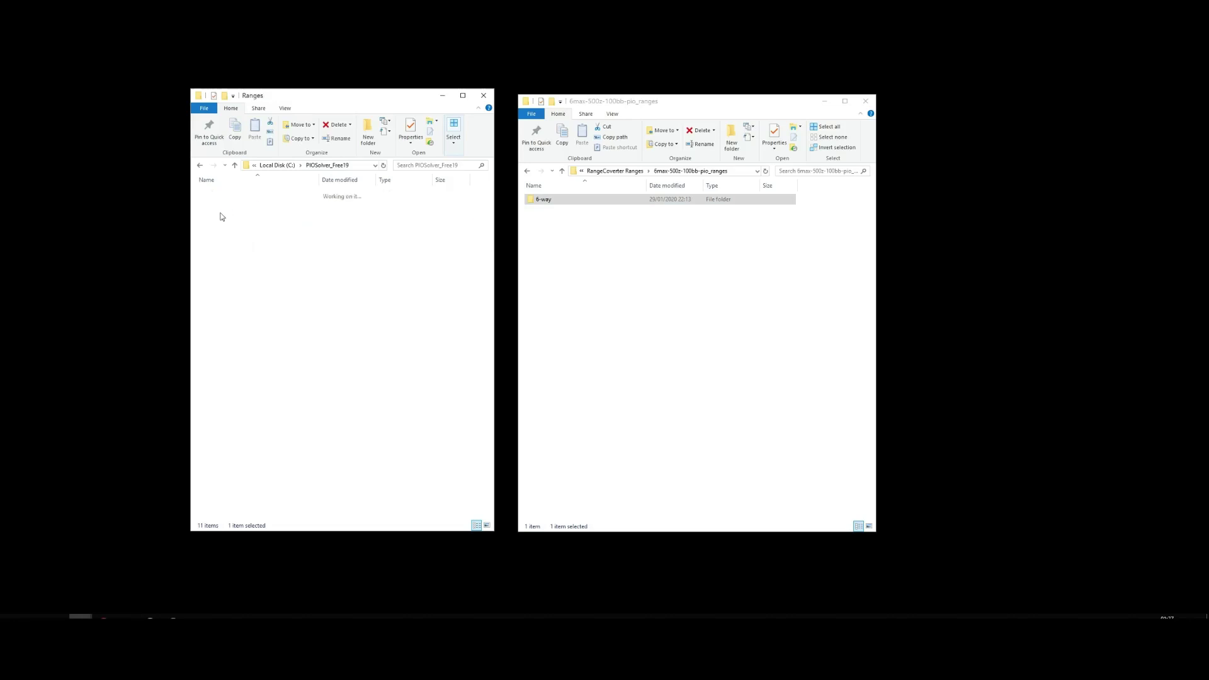
pyautogui.moveTo(541, 199); pyautogui.dragTo(325, 274)
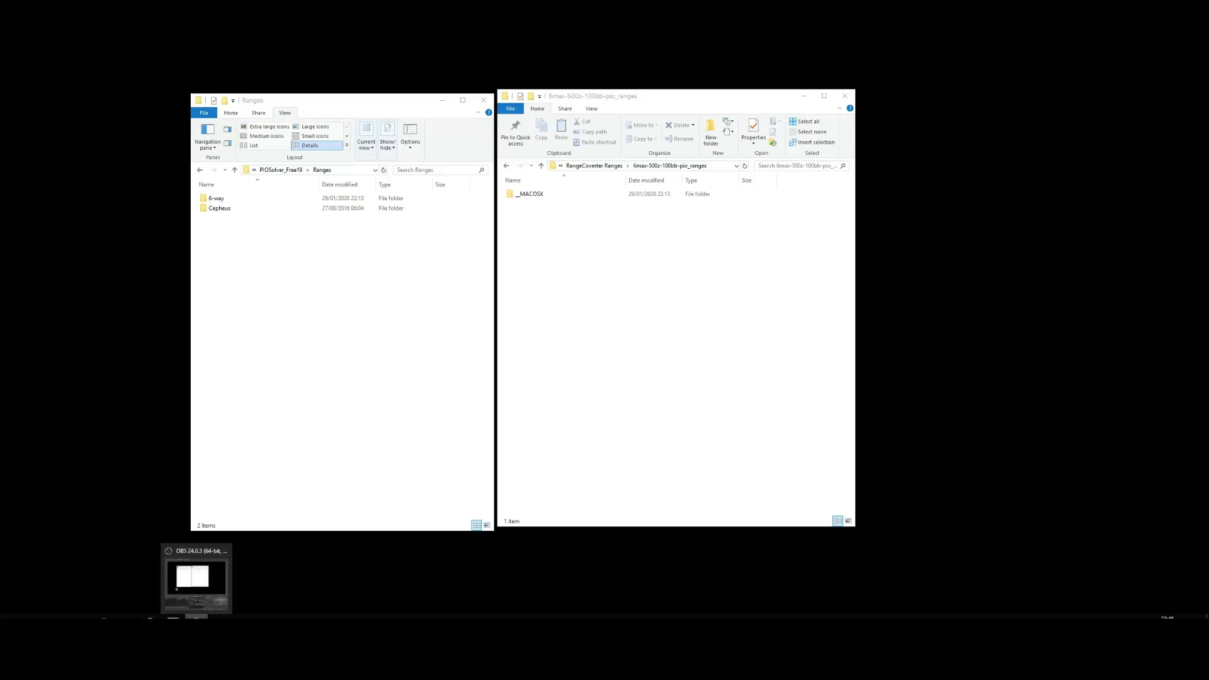
# Switch to PioViewer FREE and open the OOP starting-range selector on Postflop Tree Building
pyautogui.click(189, 577)
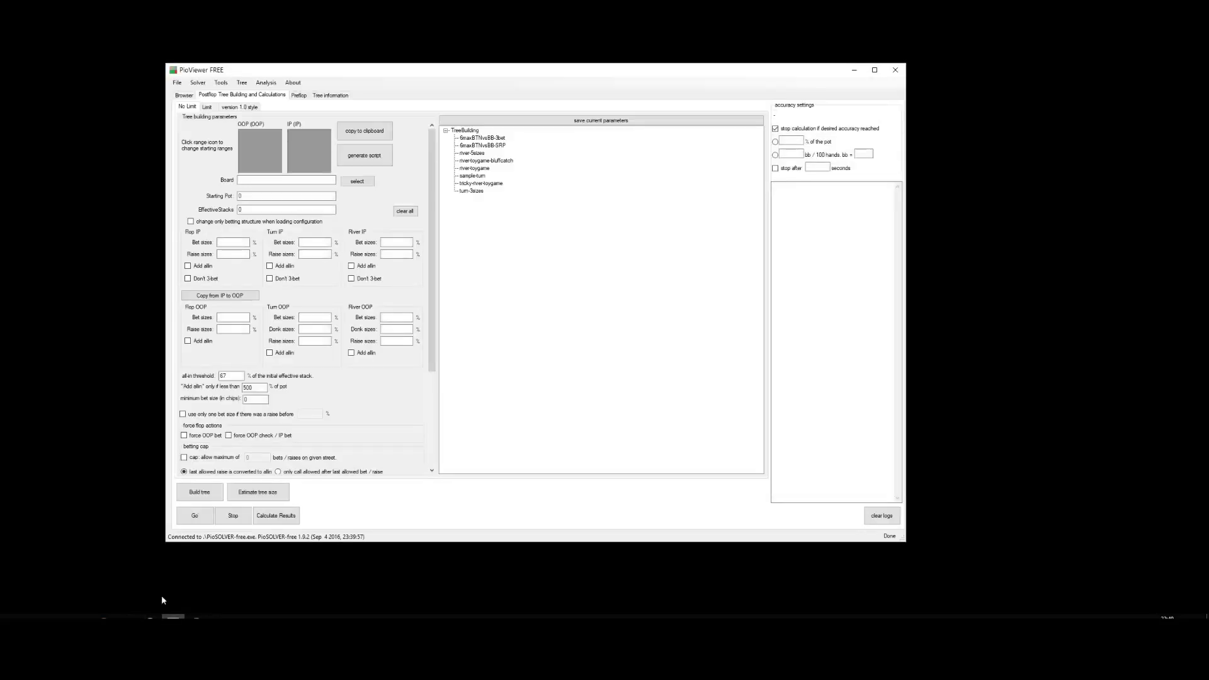
pyautogui.click(236, 95)
pyautogui.click(258, 146)
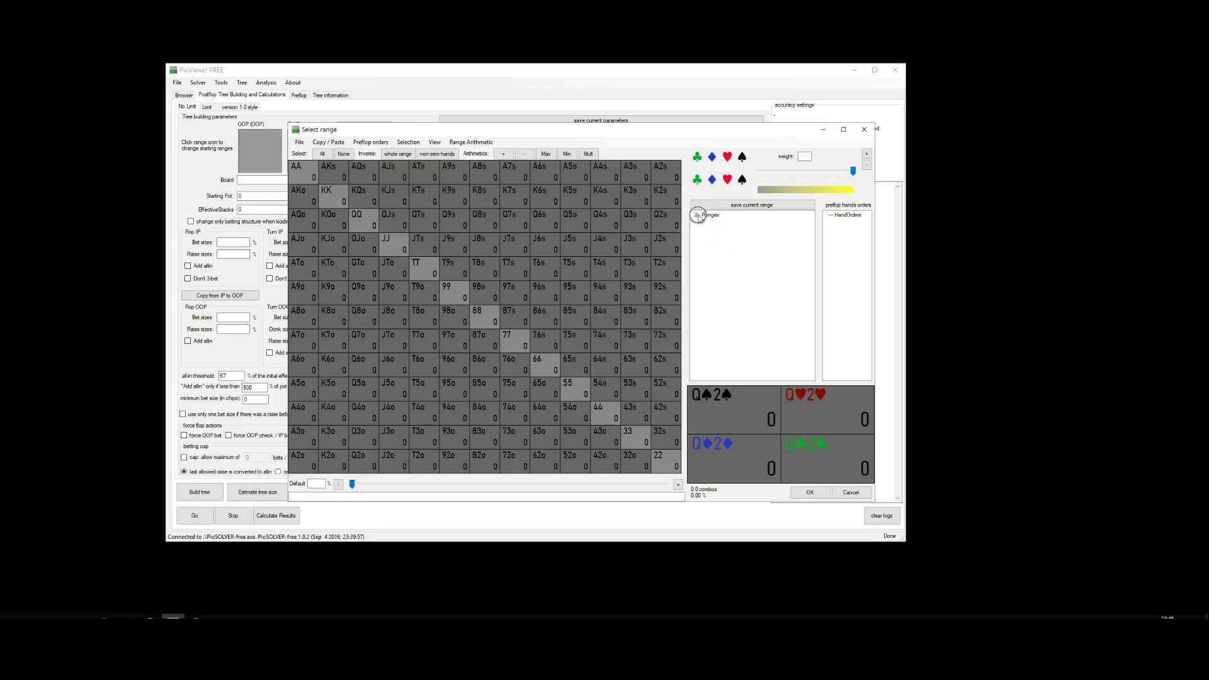
# Expand Ranges > 6-way > 100bb > UTG and load UTG_2.5bb, giving 227.1 combos (17.13%)
pyautogui.click(697, 216)
pyautogui.doubleClick(718, 223)
pyautogui.doubleClick(727, 230)
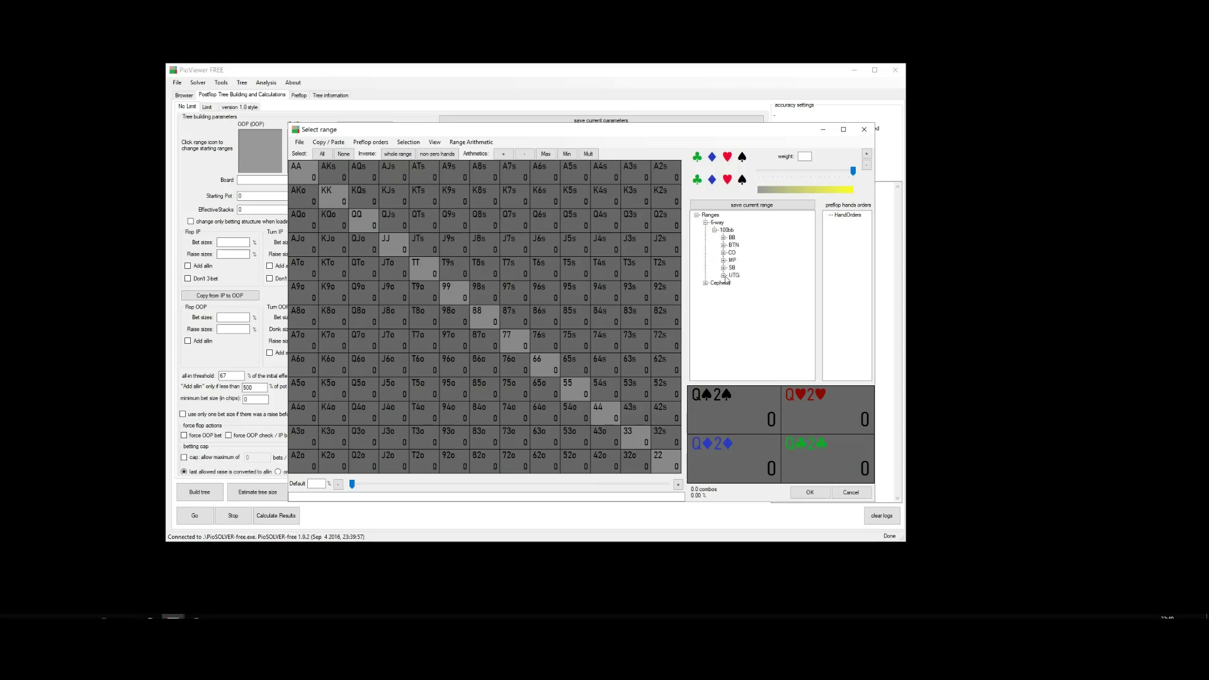
pyautogui.click(724, 276)
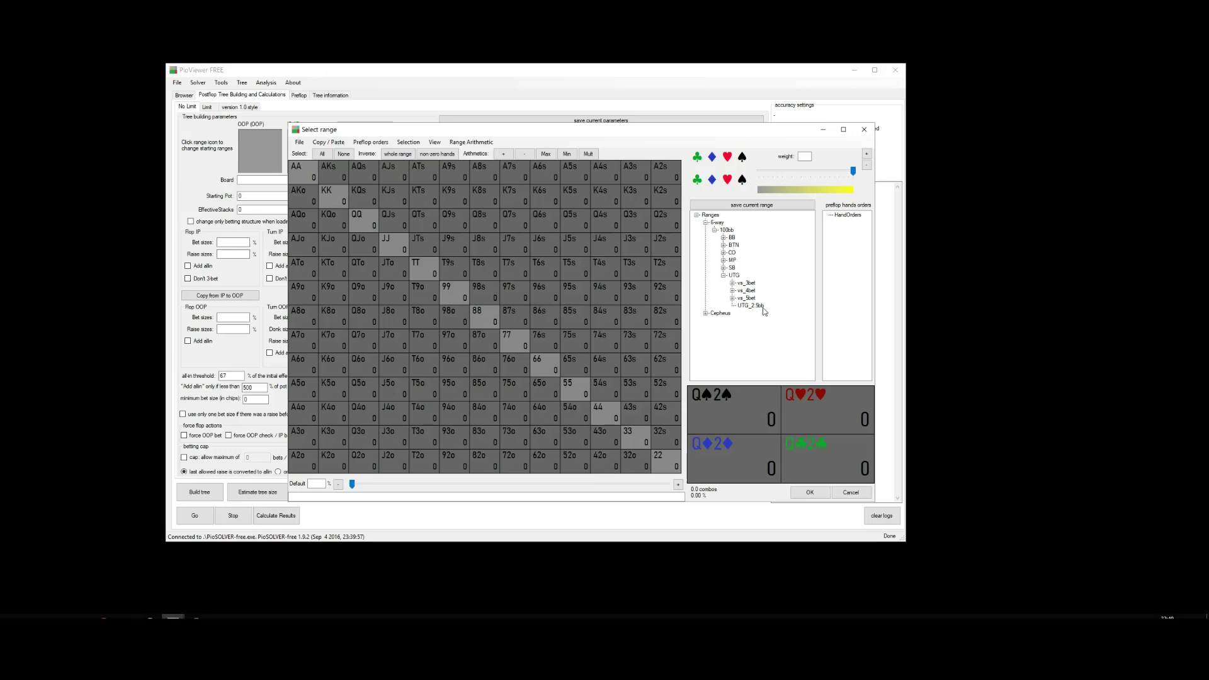
pyautogui.click(759, 307)
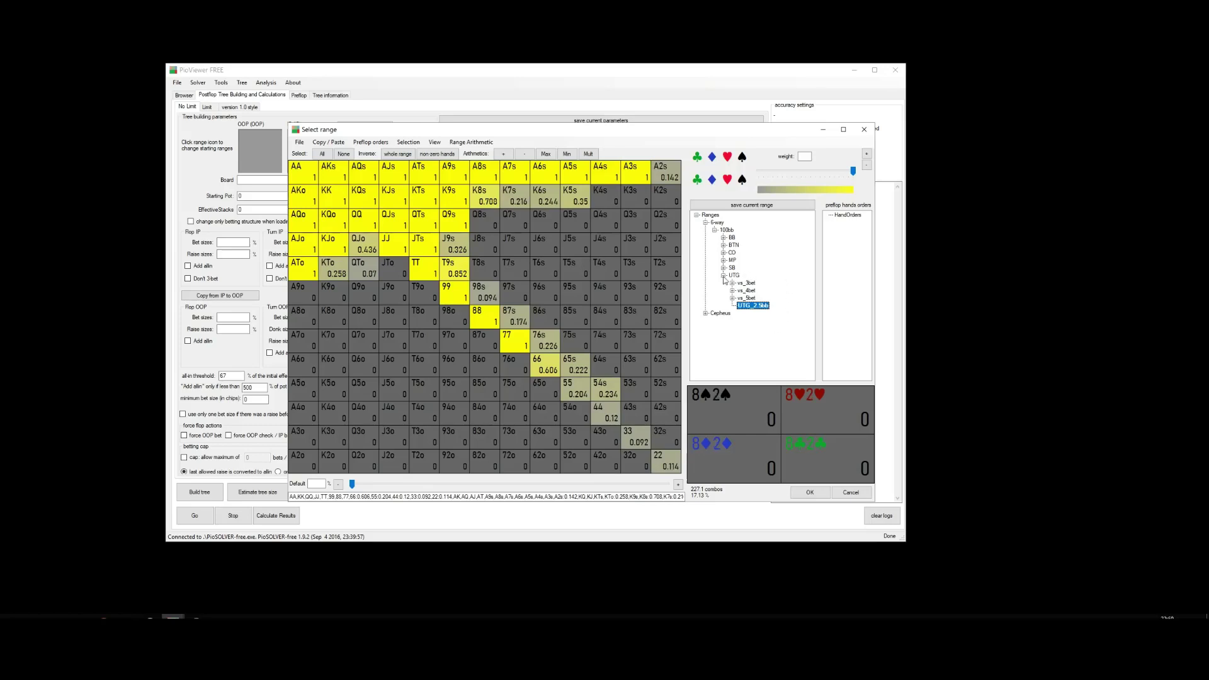
pyautogui.click(723, 276)
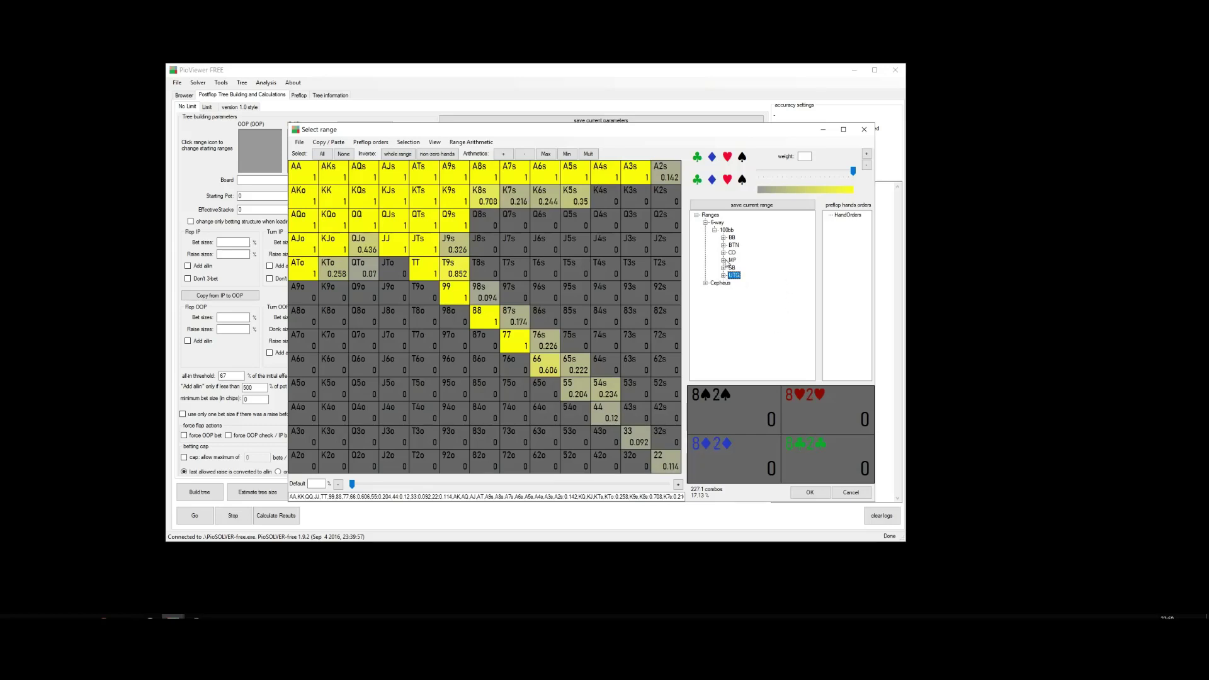
pyautogui.click(724, 261)
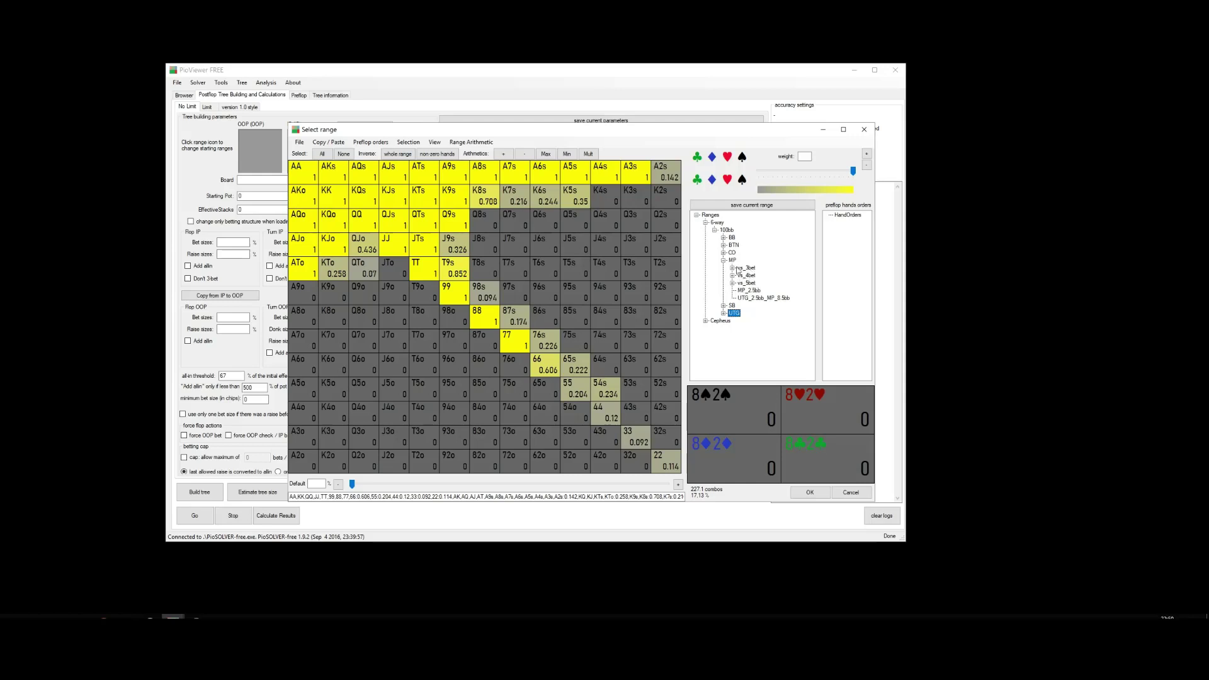
pyautogui.click(724, 260)
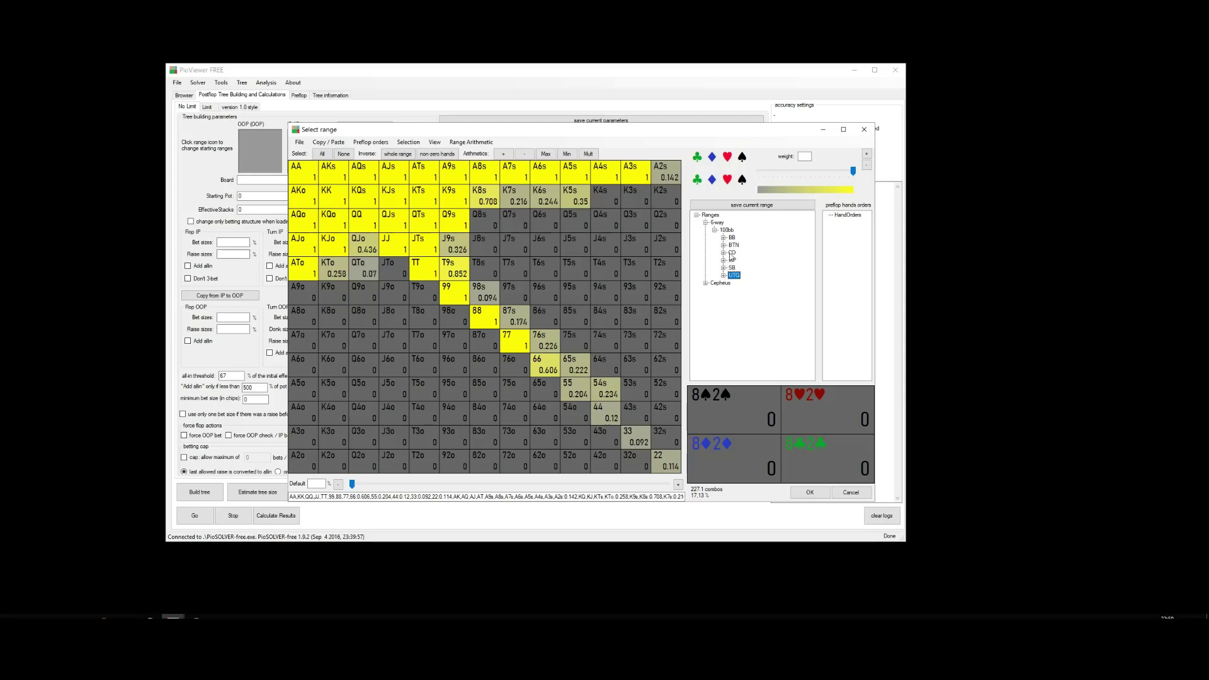